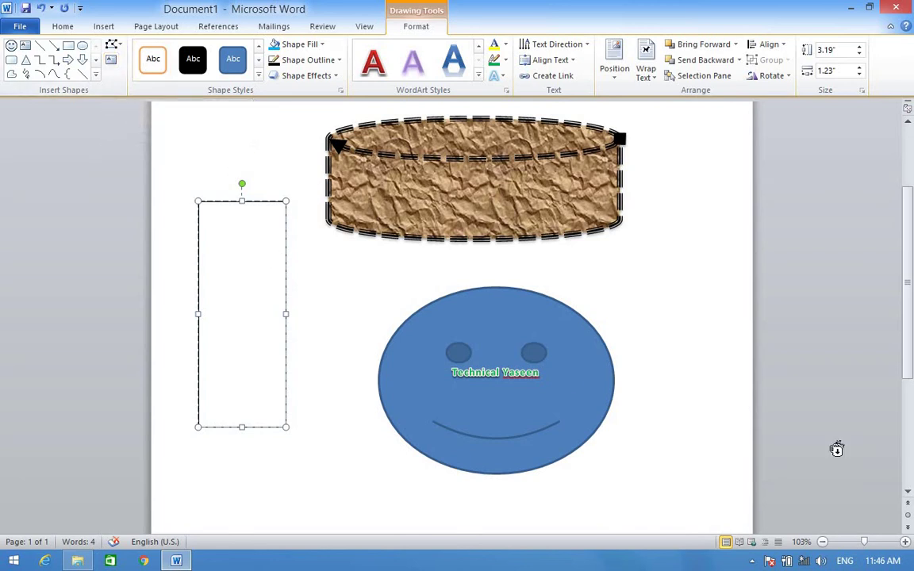
Try to create a text link from the empty text box to a blank area of the page.
{"action": "left_click", "coordinate": [657, 228]}
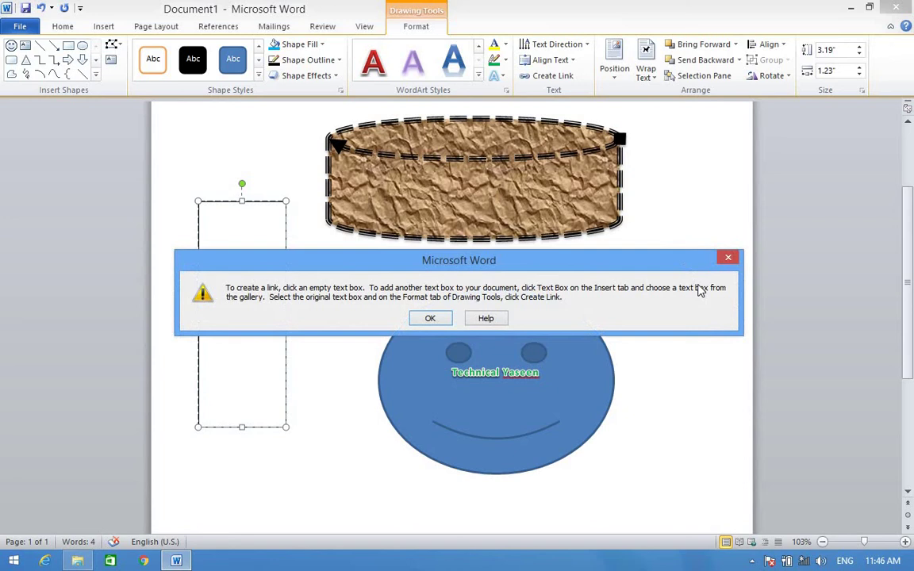
{"action": "left_click", "coordinate": [445, 319]}
{"action": "left_click", "coordinate": [553, 76]}
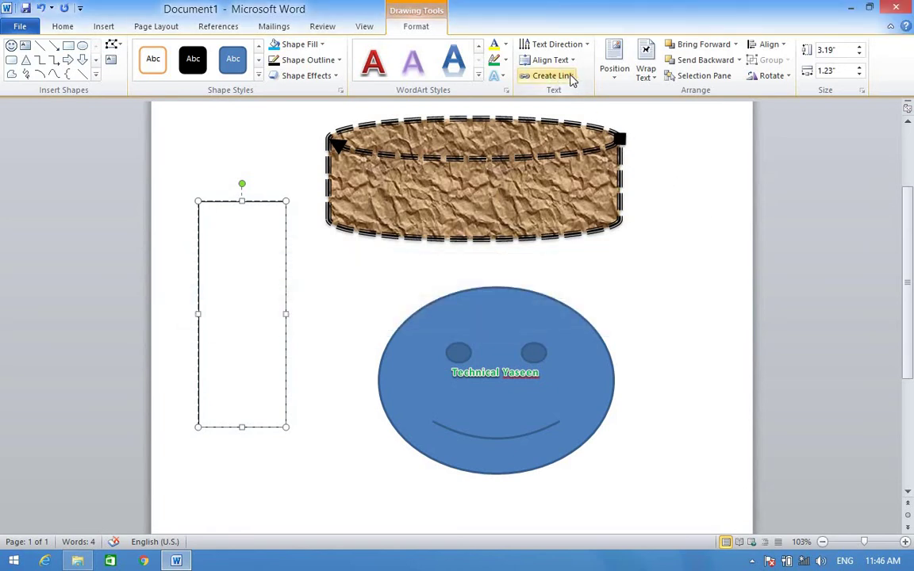
{"action": "left_click", "coordinate": [703, 310]}
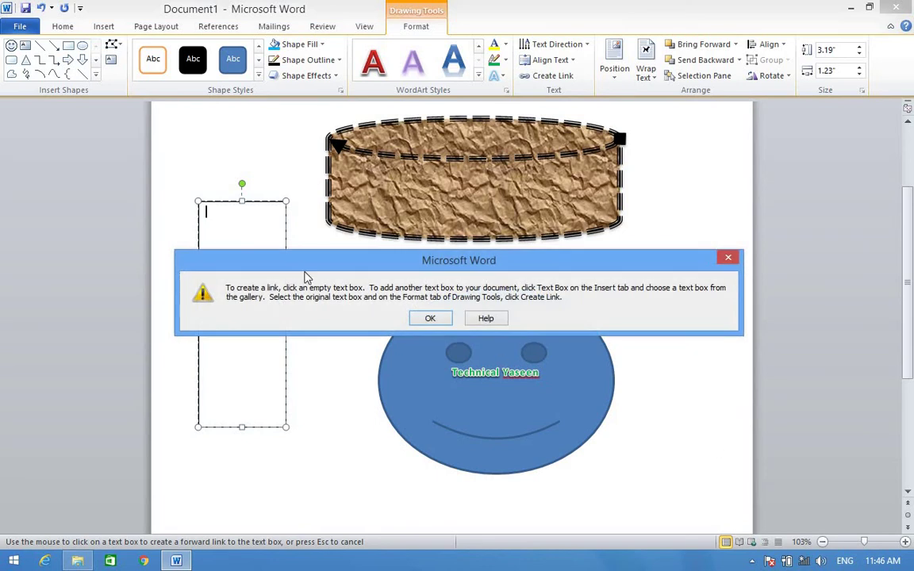
{"action": "left_click", "coordinate": [722, 254]}
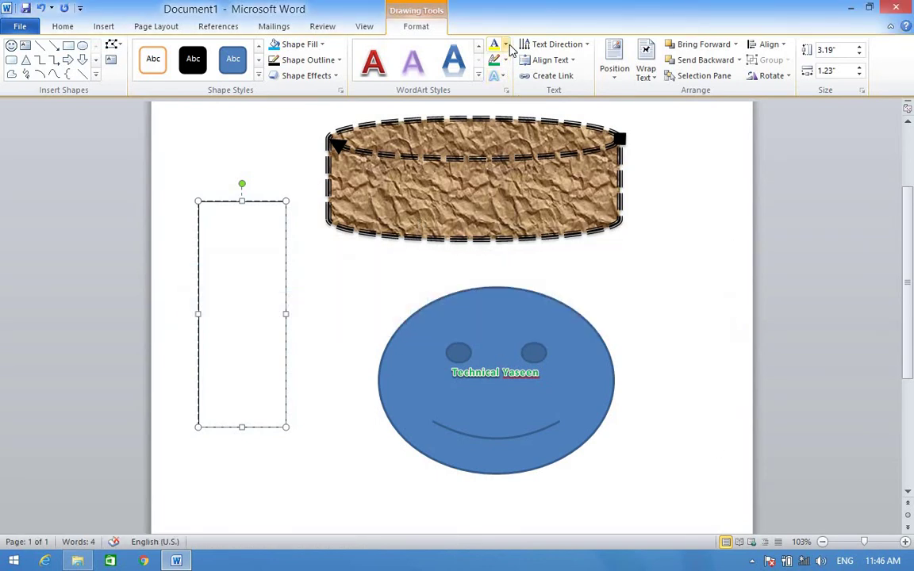
{"action": "left_click", "coordinate": [562, 77]}
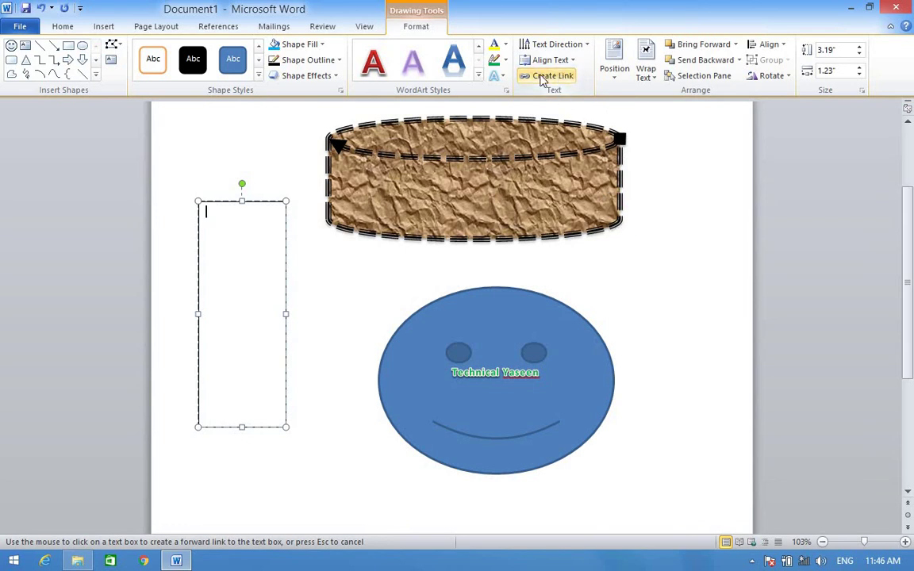
{"action": "left_click", "coordinate": [706, 370]}
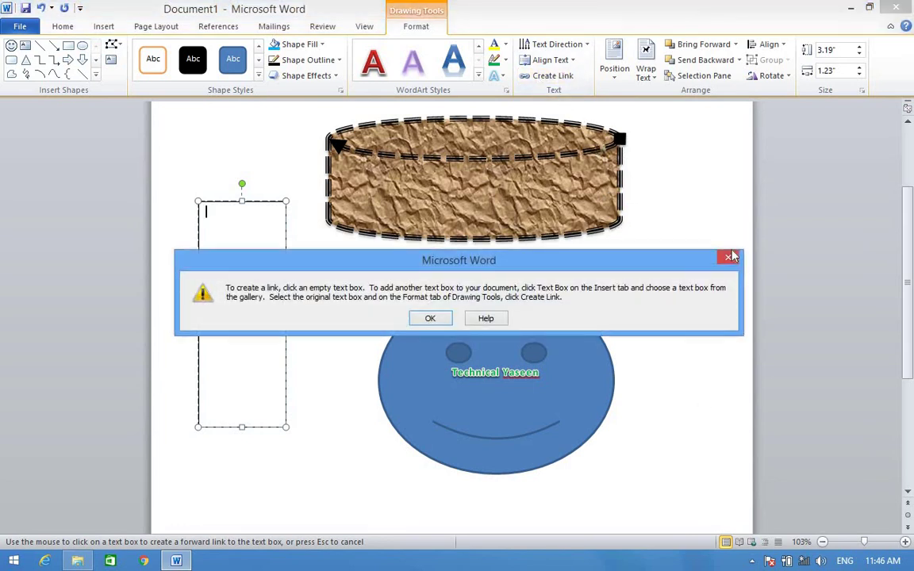
{"action": "left_click", "coordinate": [730, 257]}
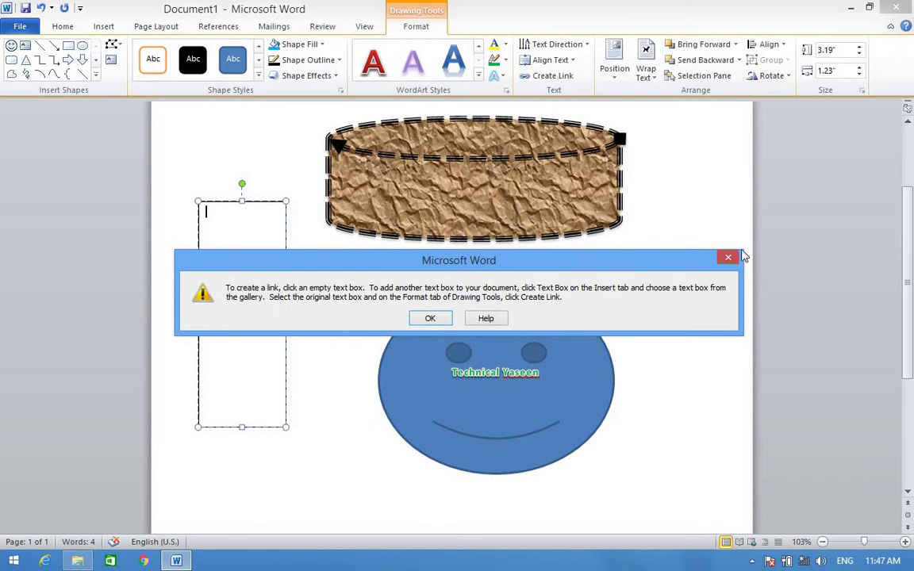
{"action": "left_click", "coordinate": [729, 254]}
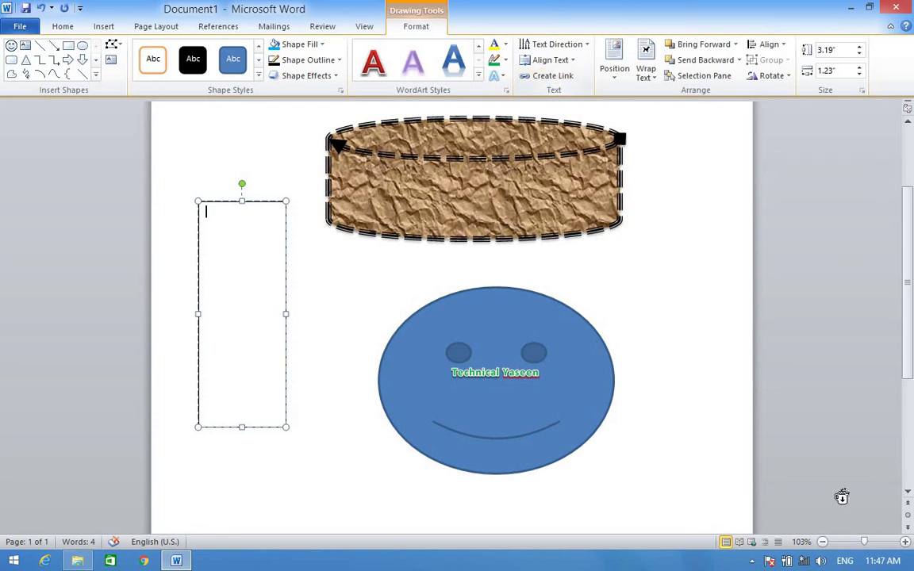
Undo the addition of the empty text box and the last vertical alignment change to the smiley face's text.
{"action": "key", "text": "ctrl+z"}
{"action": "scroll", "coordinate": [844, 482], "scroll_direction": "up", "scroll_amount": 1}
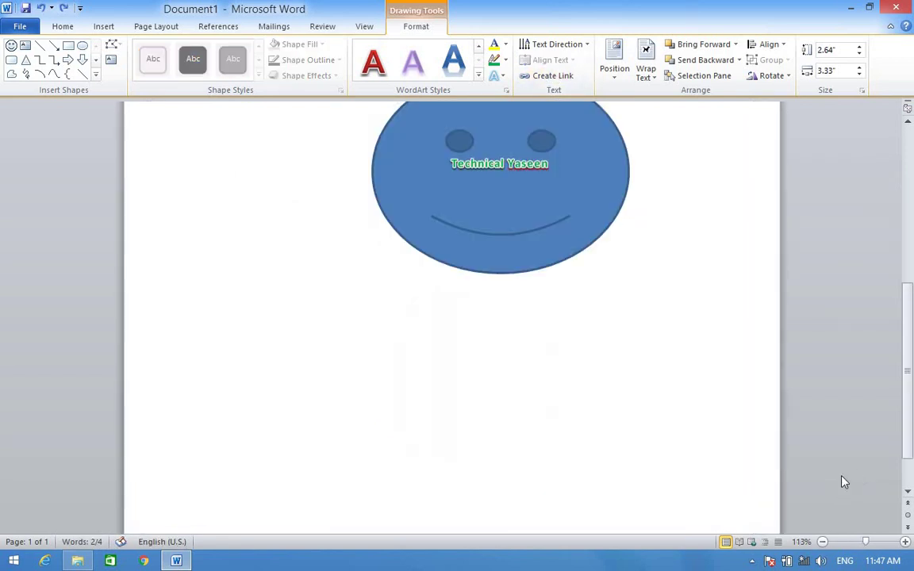
{"action": "scroll", "coordinate": [836, 486], "scroll_direction": "down", "scroll_amount": 1}
{"action": "scroll", "coordinate": [837, 486], "scroll_direction": "up", "scroll_amount": 4}
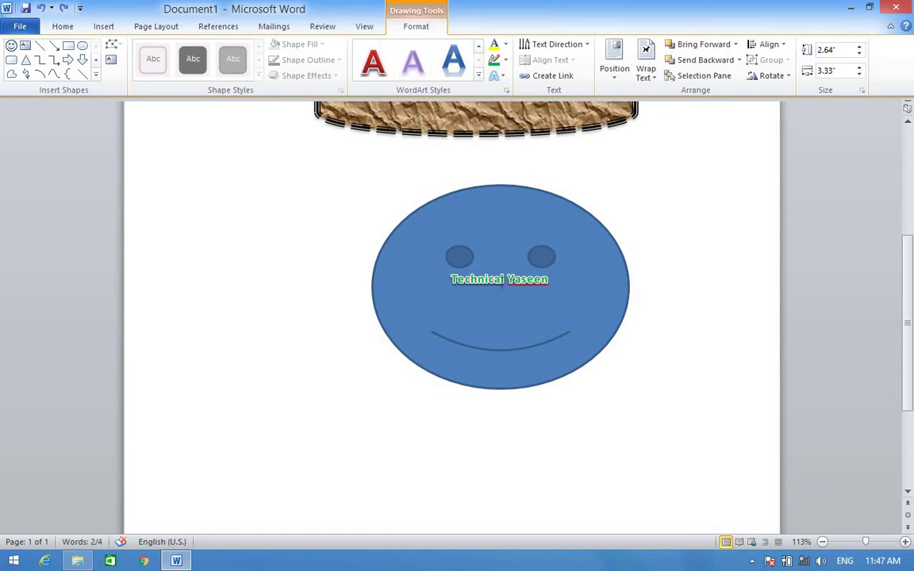
{"action": "left_click", "coordinate": [502, 279]}
{"action": "double_click", "coordinate": [522, 261]}
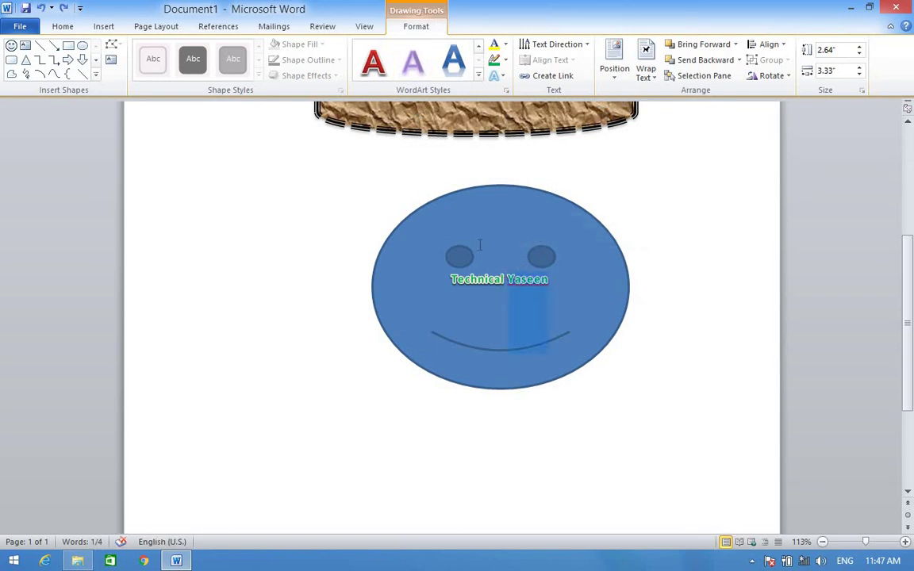
{"action": "left_click", "coordinate": [482, 246]}
{"action": "key", "text": "ctrl+z"}
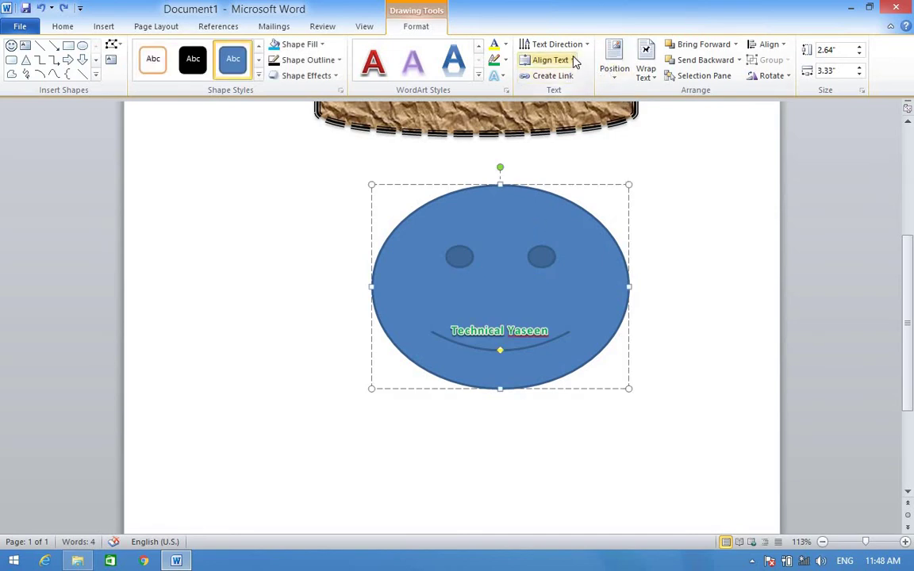
Examine the position options for the smiley face and for the paper-textured cylinder.
{"action": "left_click", "coordinate": [617, 71]}
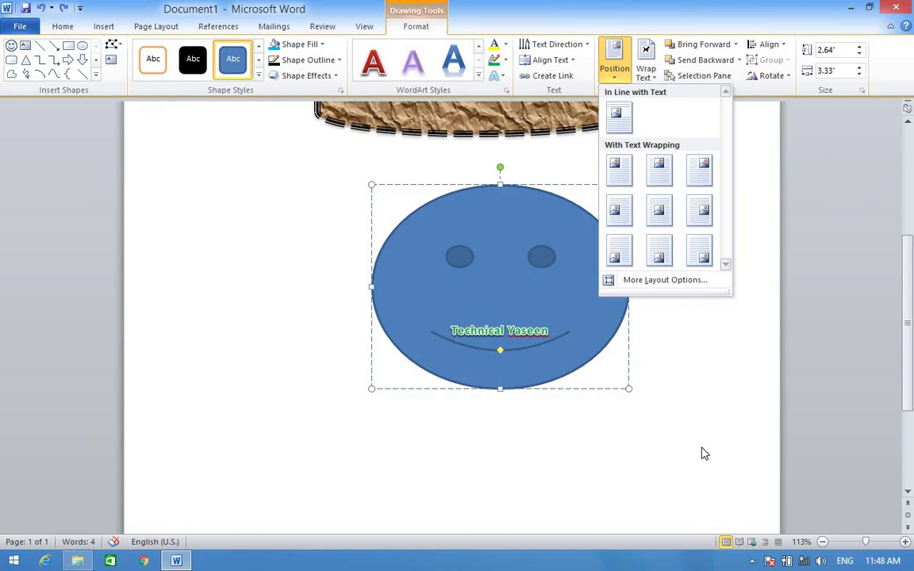
{"action": "left_click", "coordinate": [622, 414]}
{"action": "scroll", "coordinate": [671, 298], "scroll_direction": "down", "scroll_amount": 2}
{"action": "scroll", "coordinate": [680, 296], "scroll_direction": "up", "scroll_amount": 6}
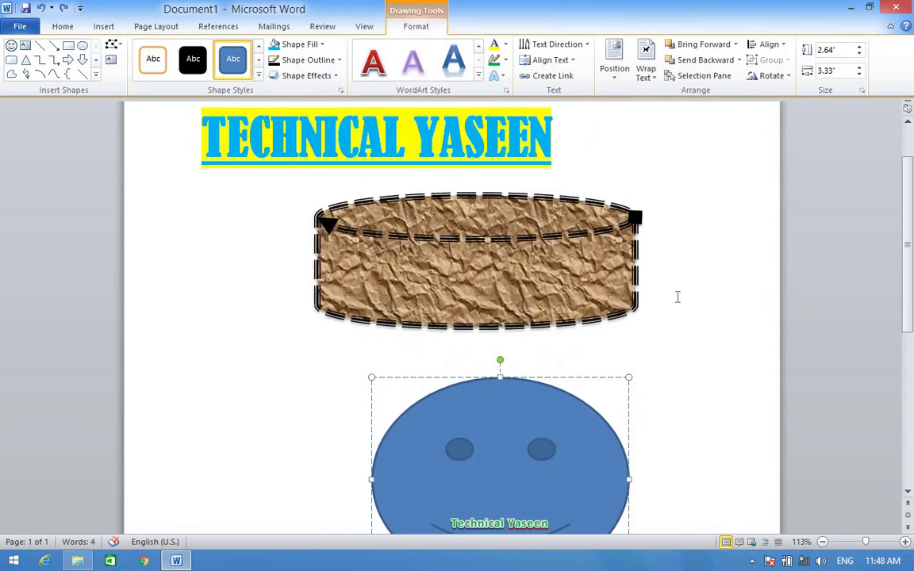
{"action": "scroll", "coordinate": [695, 303], "scroll_direction": "up", "scroll_amount": 2}
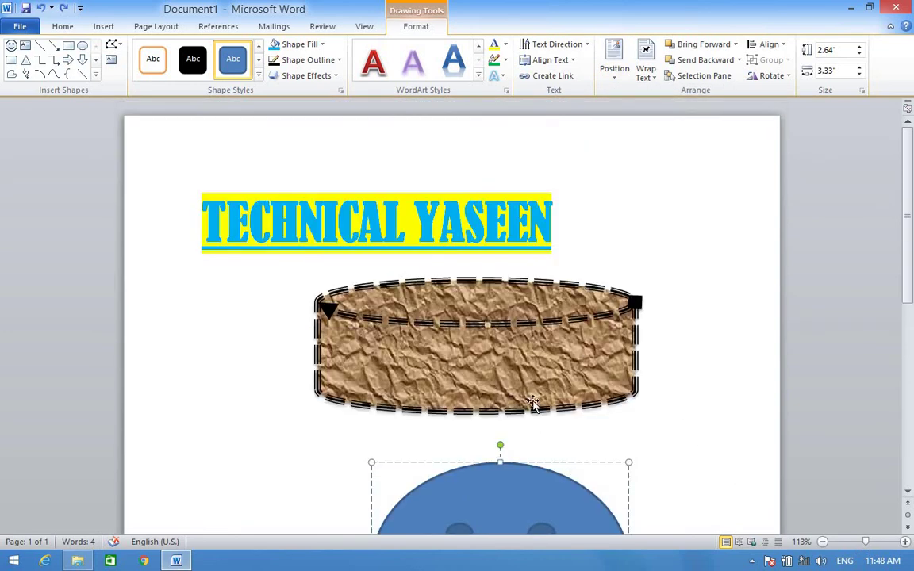
{"action": "left_click", "coordinate": [534, 357]}
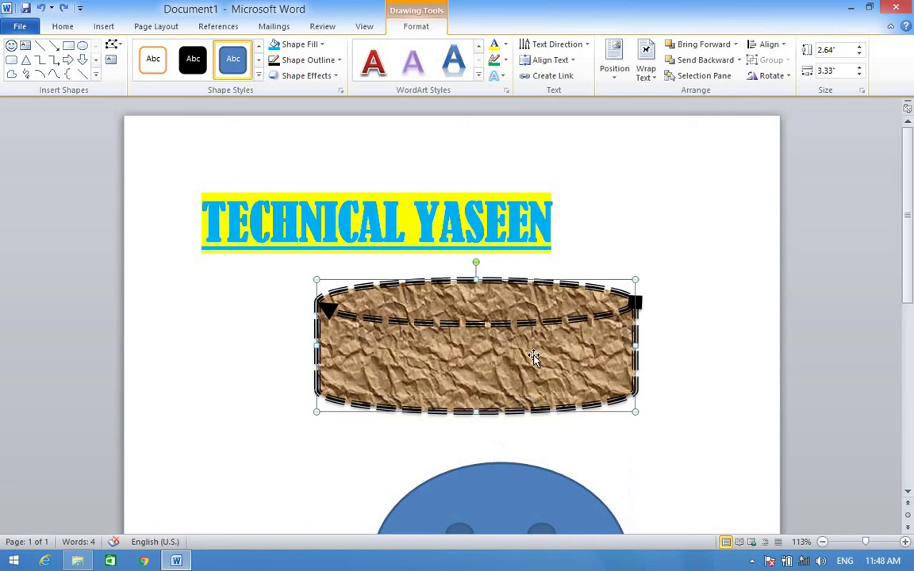
{"action": "left_click", "coordinate": [622, 83]}
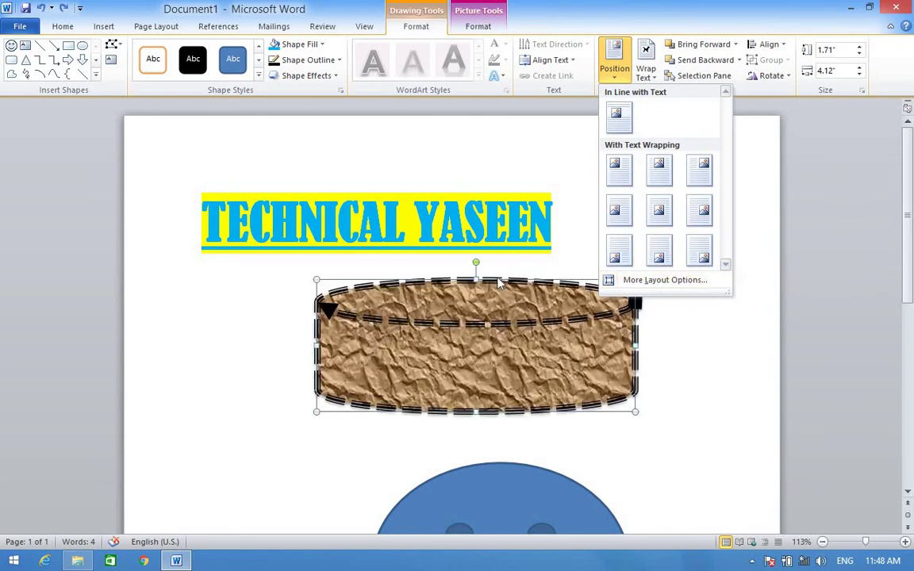
{"action": "left_click", "coordinate": [547, 155]}
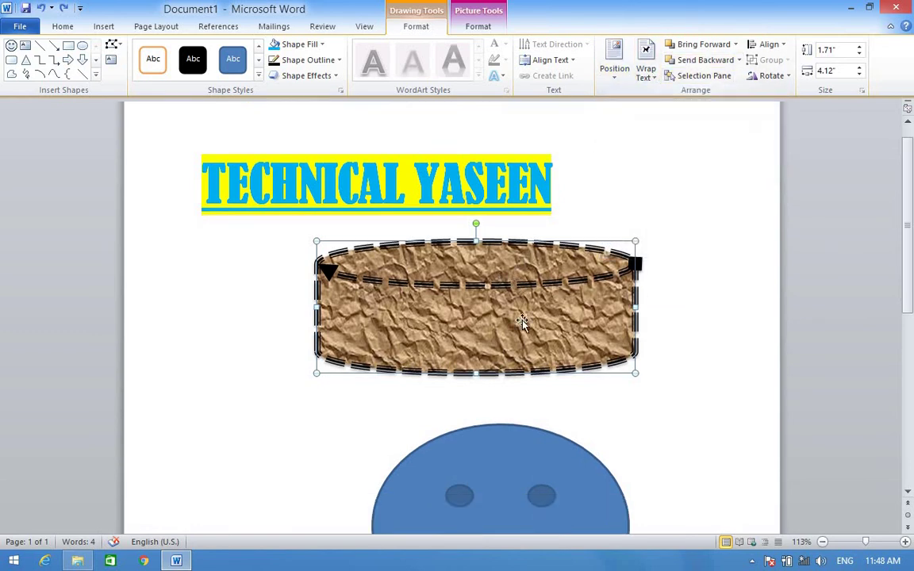
Generate sample text in the blank area between the cylinder and the smiley face using =rand(11).
{"action": "scroll", "coordinate": [355, 280], "scroll_direction": "down", "scroll_amount": 4}
{"action": "scroll", "coordinate": [354, 280], "scroll_direction": "down", "scroll_amount": 2}
{"action": "scroll", "coordinate": [355, 281], "scroll_direction": "down", "scroll_amount": 2}
{"action": "scroll", "coordinate": [285, 321], "scroll_direction": "up", "scroll_amount": 5}
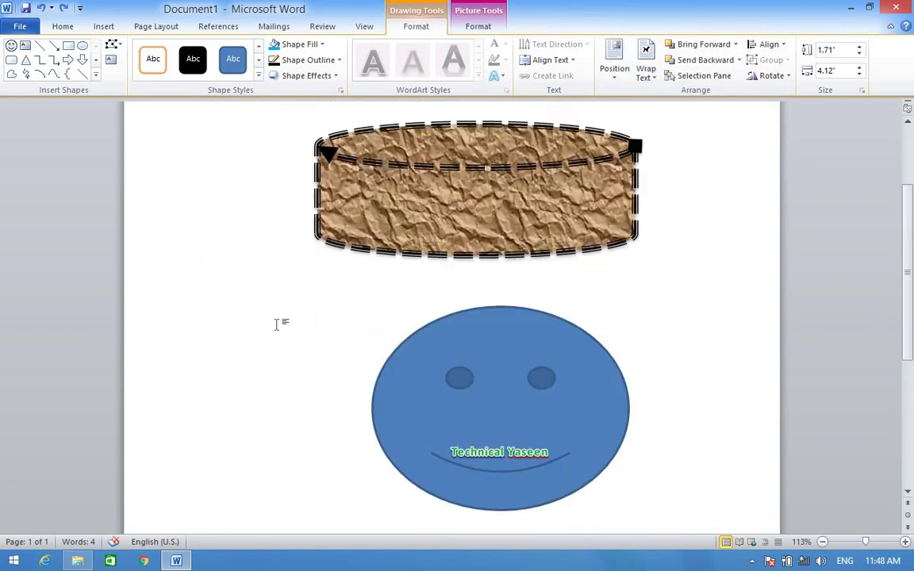
{"action": "left_click", "coordinate": [274, 332]}
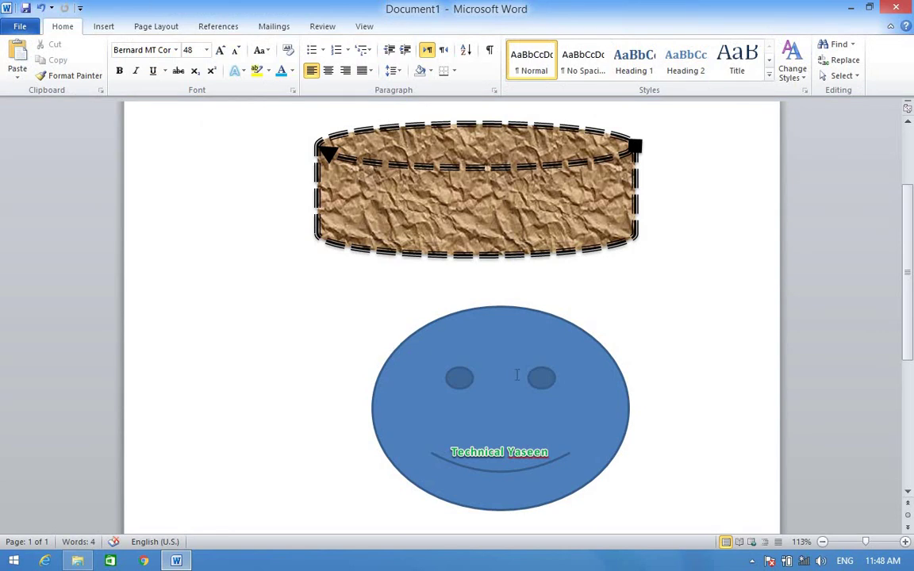
{"action": "type", "text": "="}
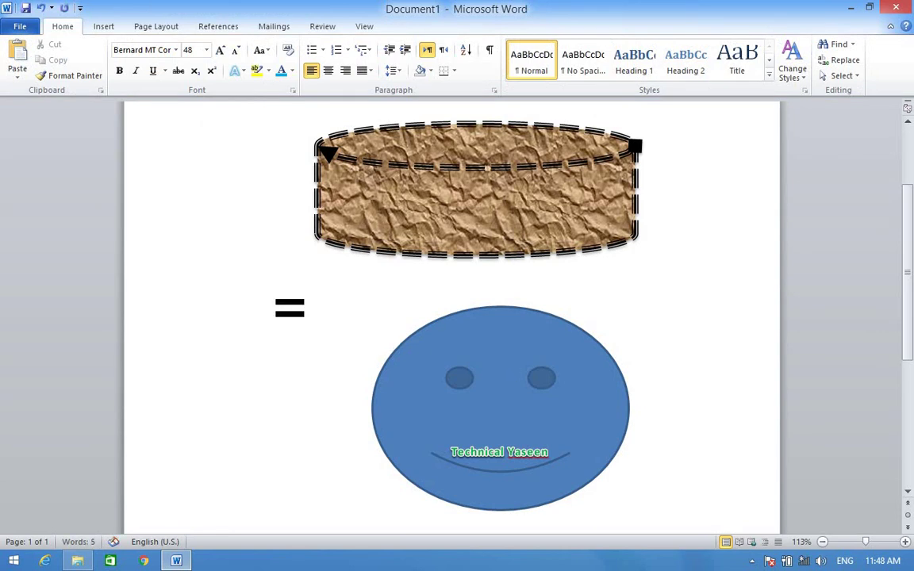
{"action": "type", "text": "ra"}
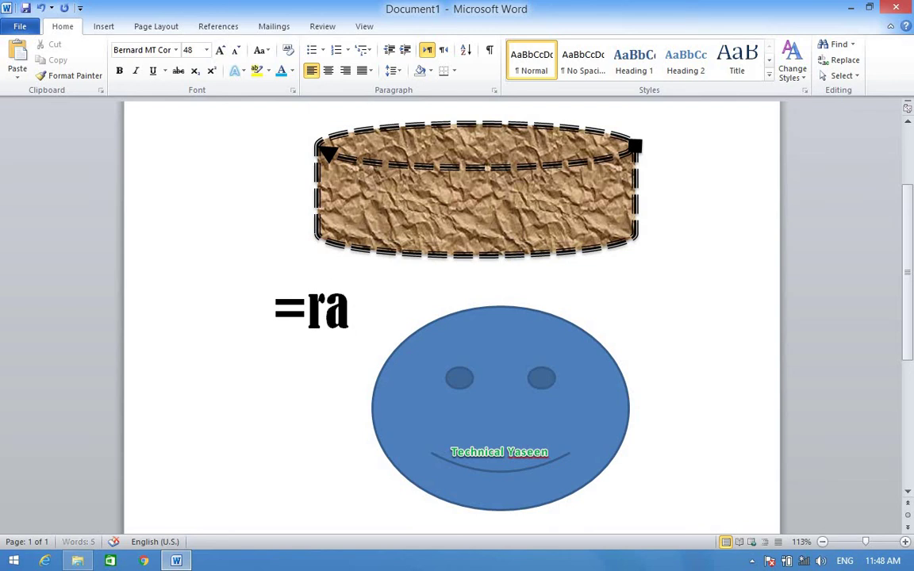
{"action": "type", "text": "nd"}
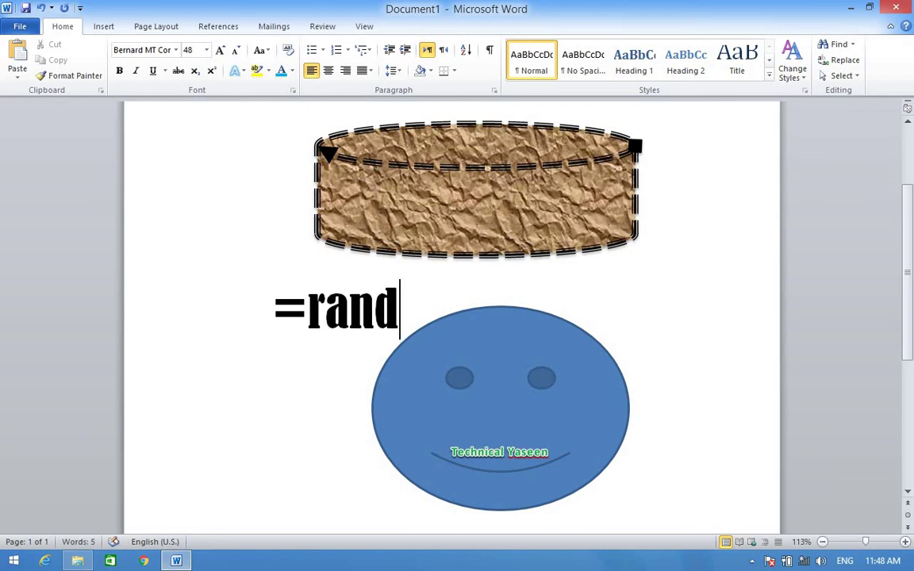
{"action": "type", "text": "()"}
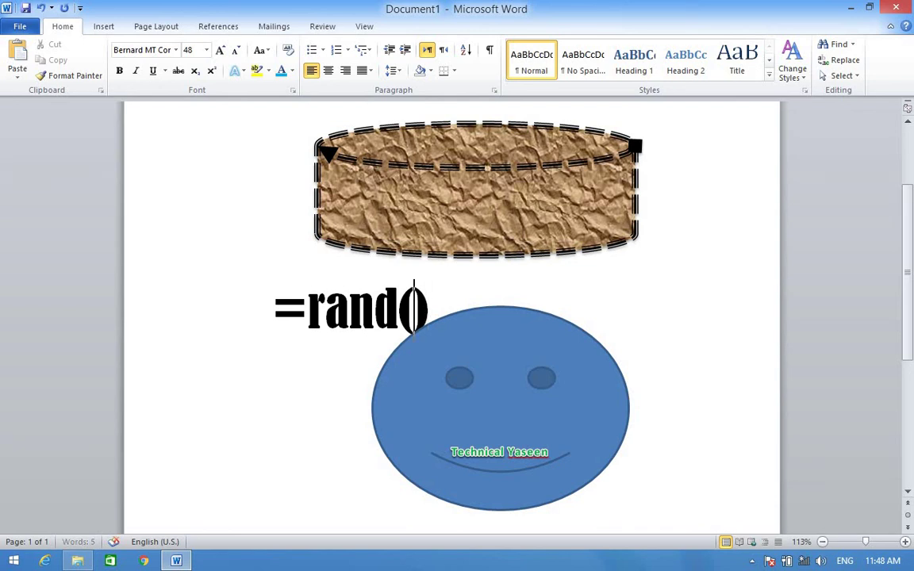
{"action": "key", "text": "Left"}
{"action": "type", "text": "11"}
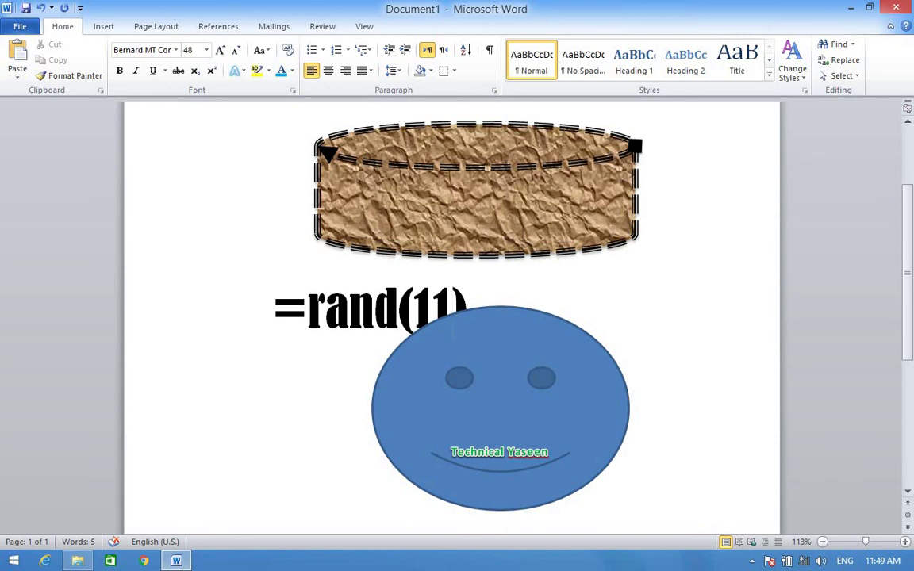
{"action": "key", "text": "Return"}
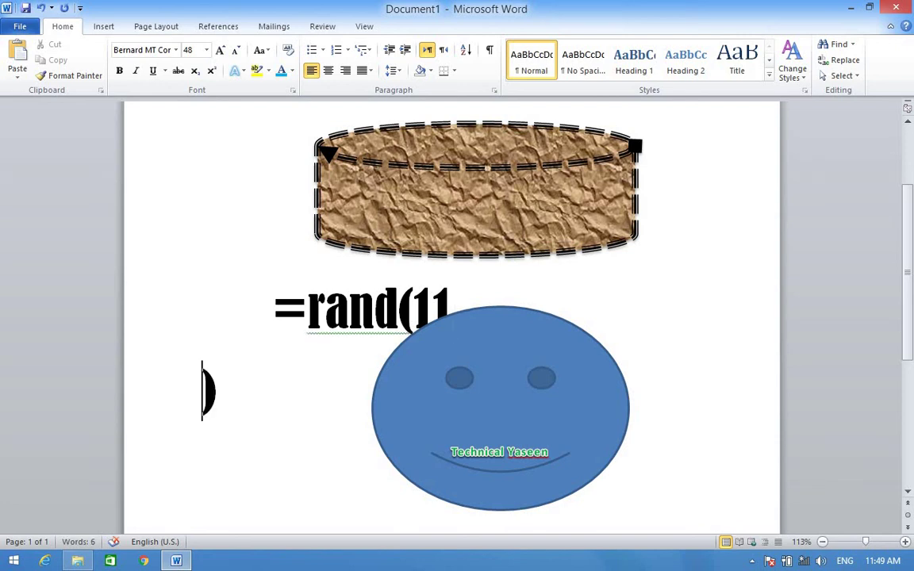
{"action": "key", "text": "BackSpace"}
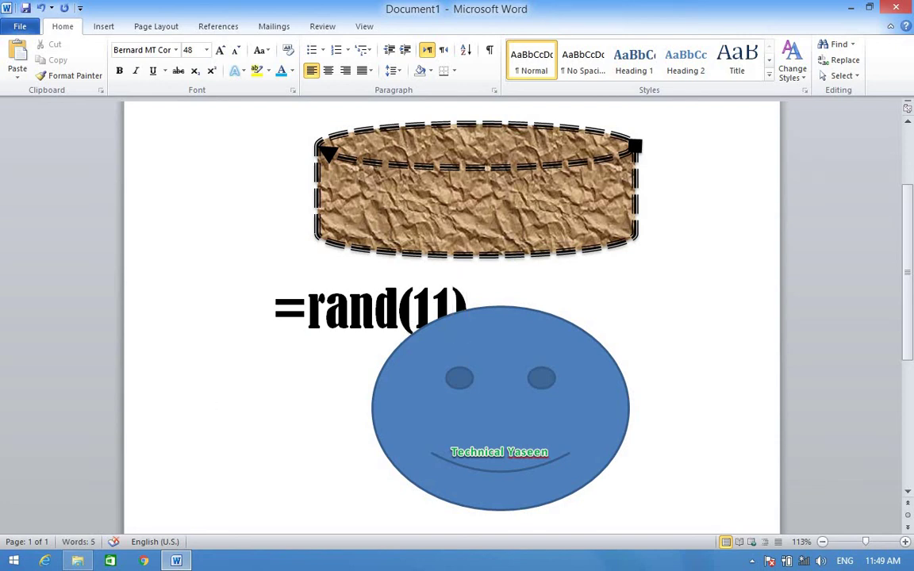
{"action": "key", "text": "Return"}
Open the text wrapping options for the smiley face on the first page.
{"action": "scroll", "coordinate": [858, 481], "scroll_direction": "down", "scroll_amount": 1}
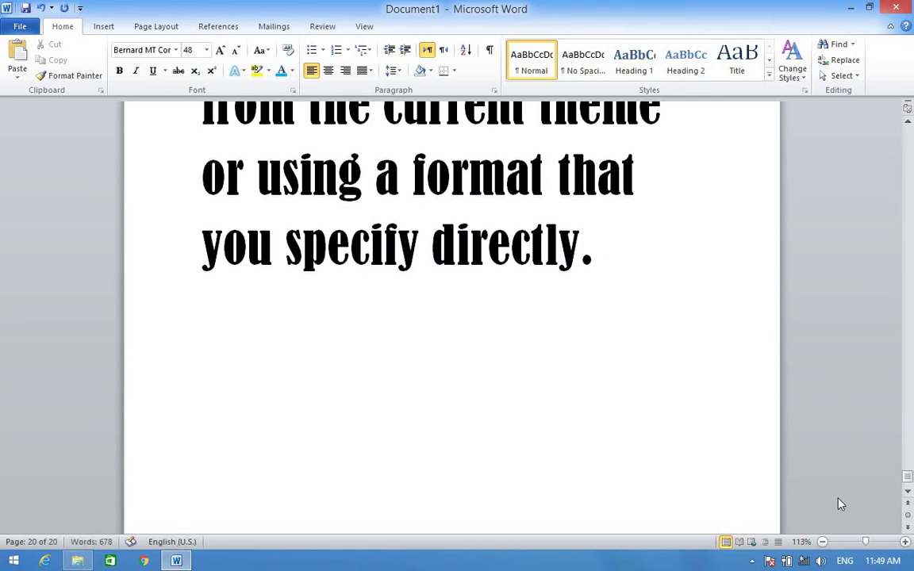
{"action": "scroll", "coordinate": [841, 496], "scroll_direction": "up", "scroll_amount": 5}
{"action": "scroll", "coordinate": [849, 480], "scroll_direction": "up", "scroll_amount": 5}
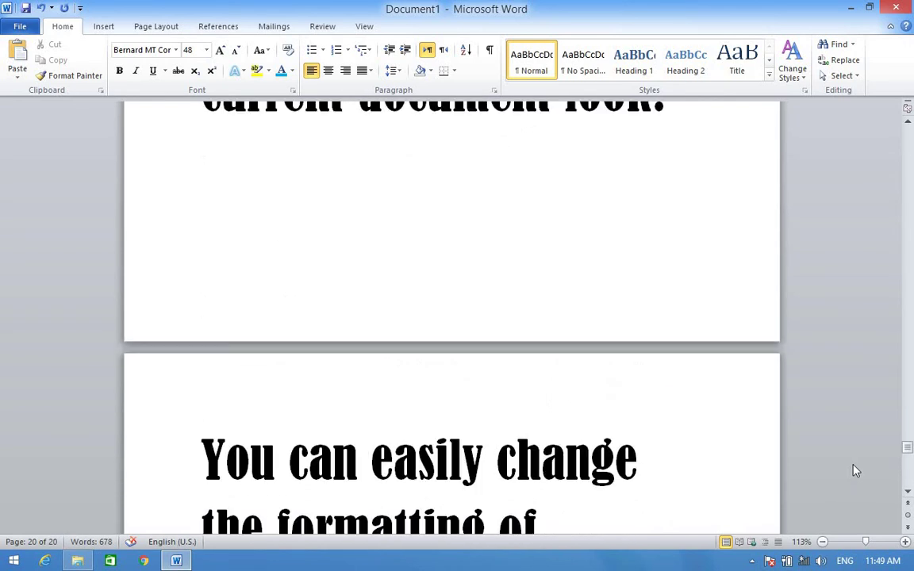
{"action": "left_click_drag", "start_coordinate": [909, 445], "coordinate": [901, 143]}
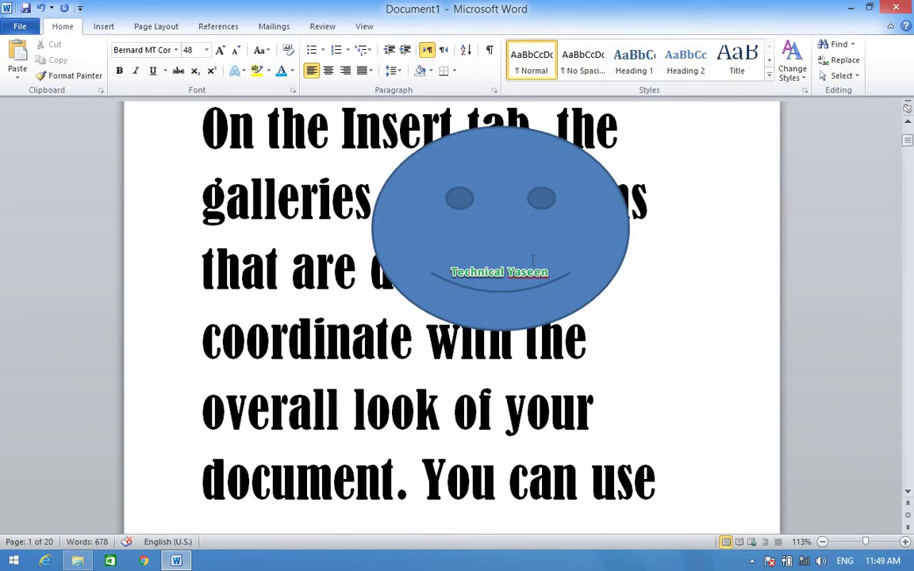
{"action": "left_click", "coordinate": [463, 157]}
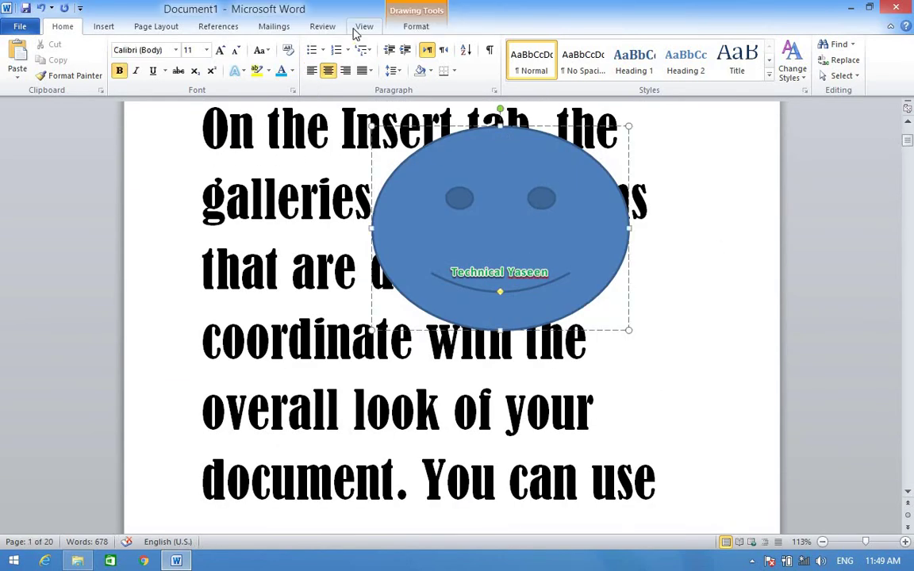
{"action": "left_click", "coordinate": [415, 26]}
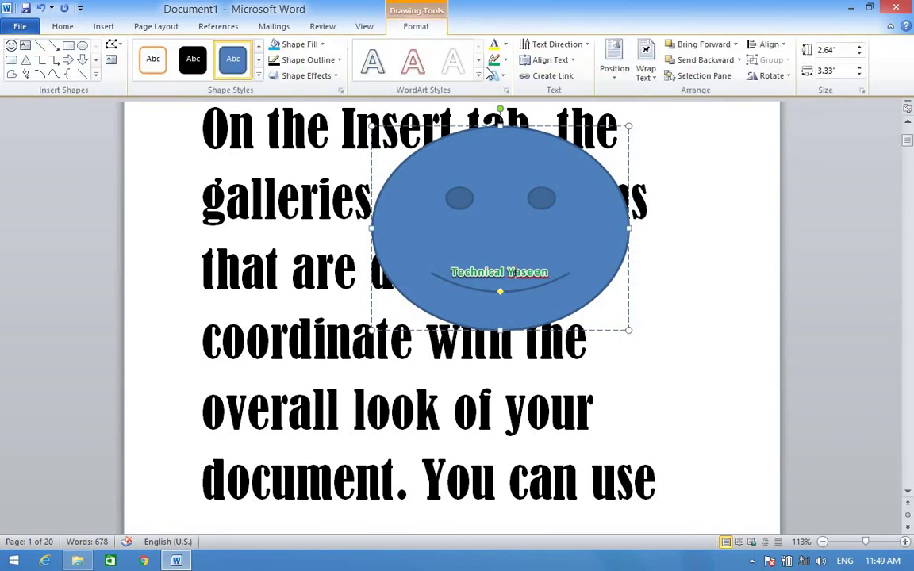
{"action": "left_click", "coordinate": [645, 68]}
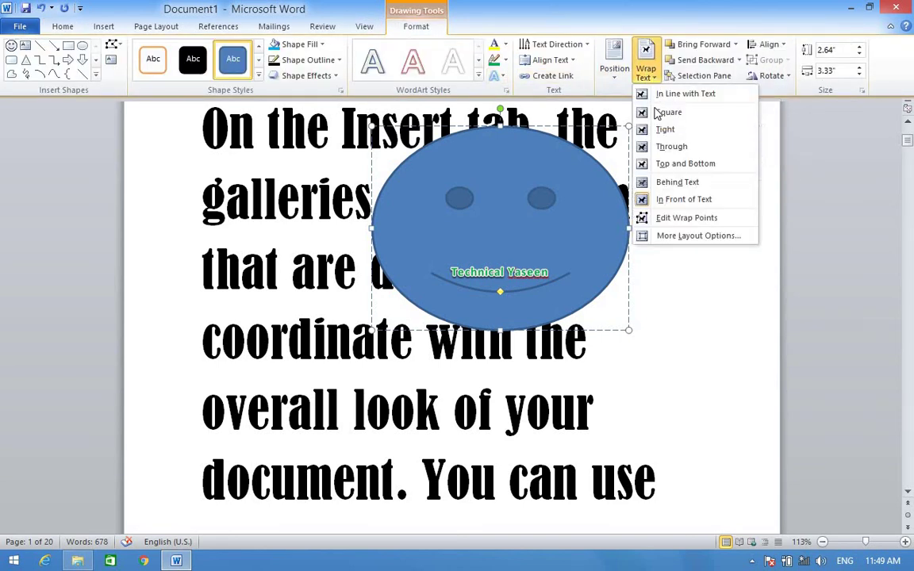